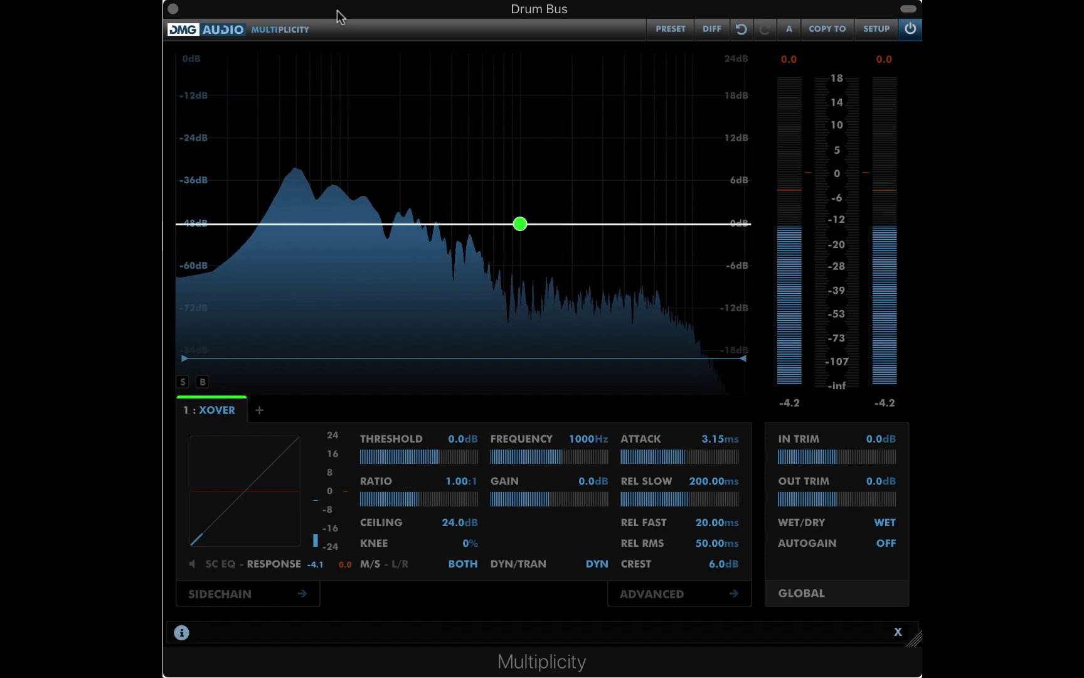
# Load the Mix Bus preset 'Adastra - 5 Band Linked Compressor' from the preset tray.
pyautogui.click(658, 36)
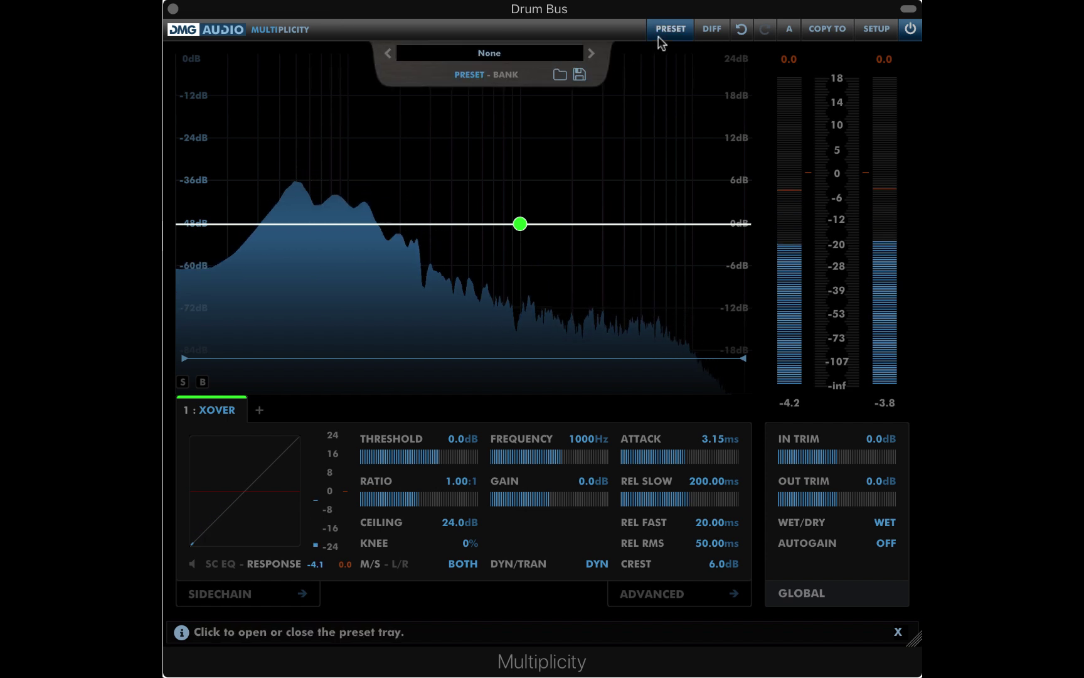
pyautogui.click(495, 53)
pyautogui.moveTo(520, 137)
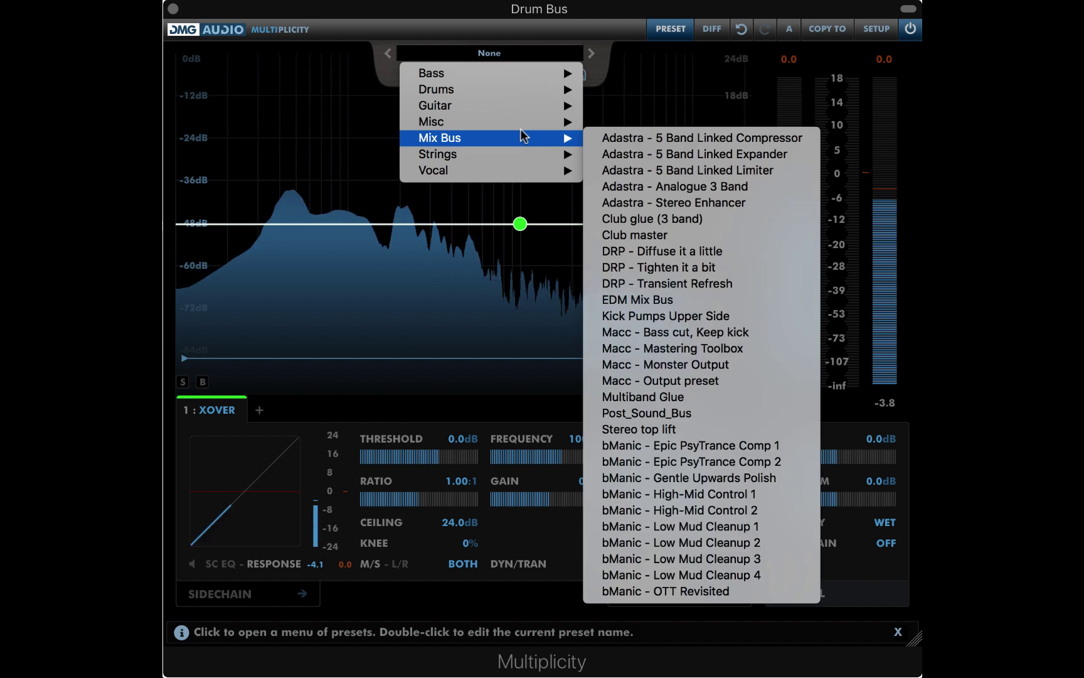
pyautogui.click(617, 137)
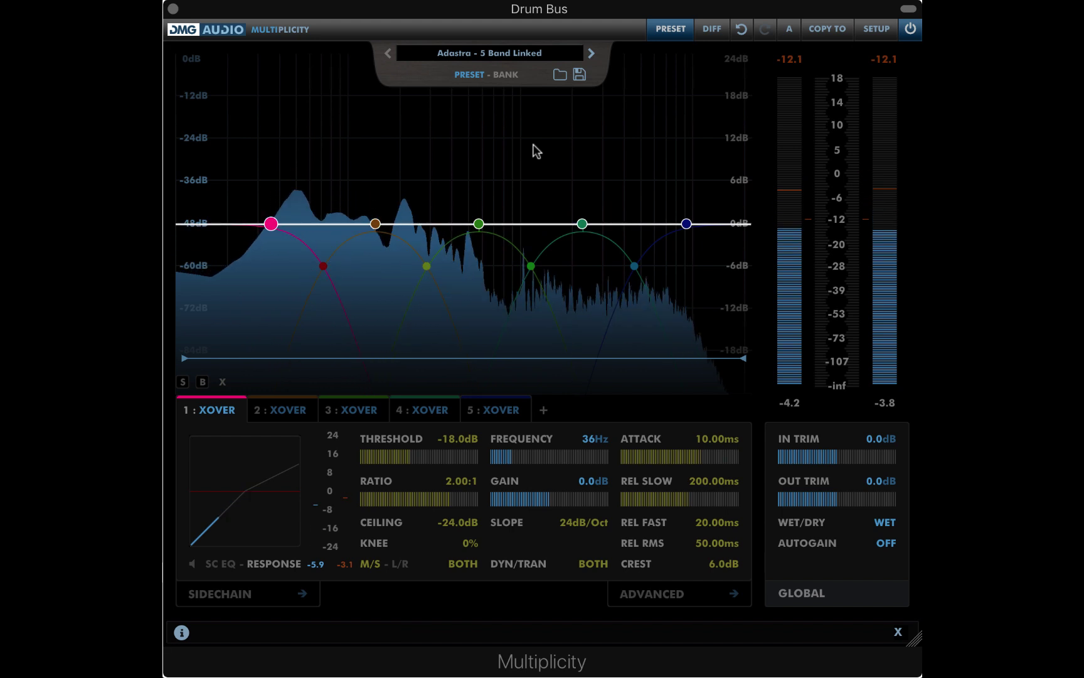
# Raise the lowest crossover to about 85Hz and increase band 1's compression ratio.
pyautogui.click(672, 30)
pyautogui.moveTo(271, 225)
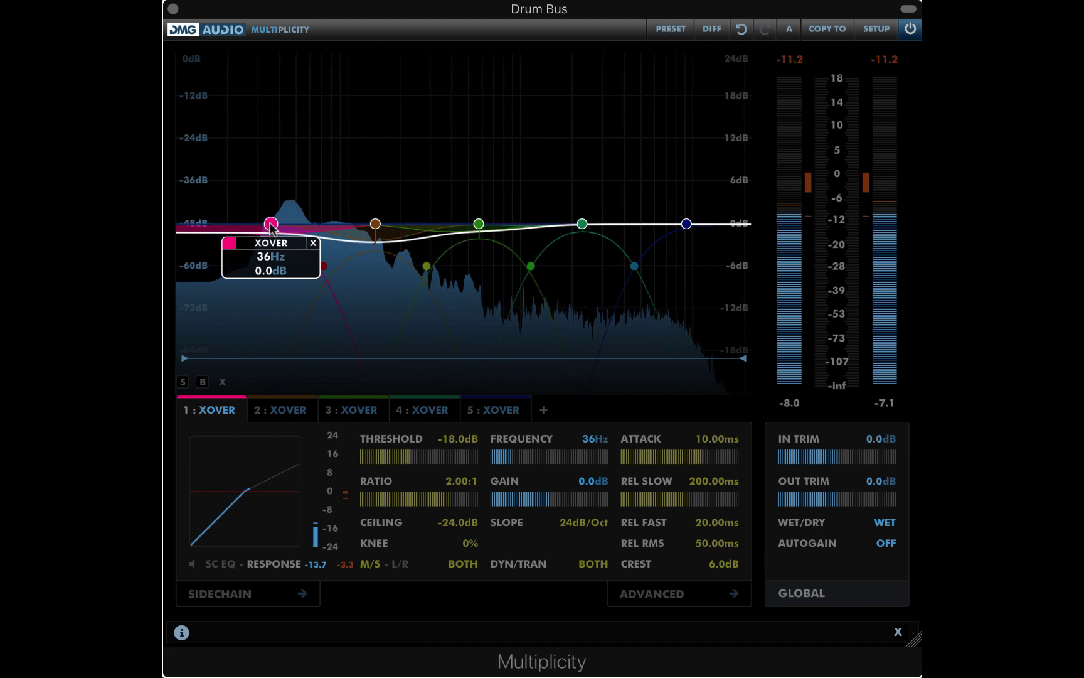
pyautogui.moveTo(271, 225); pyautogui.dragTo(284, 224)
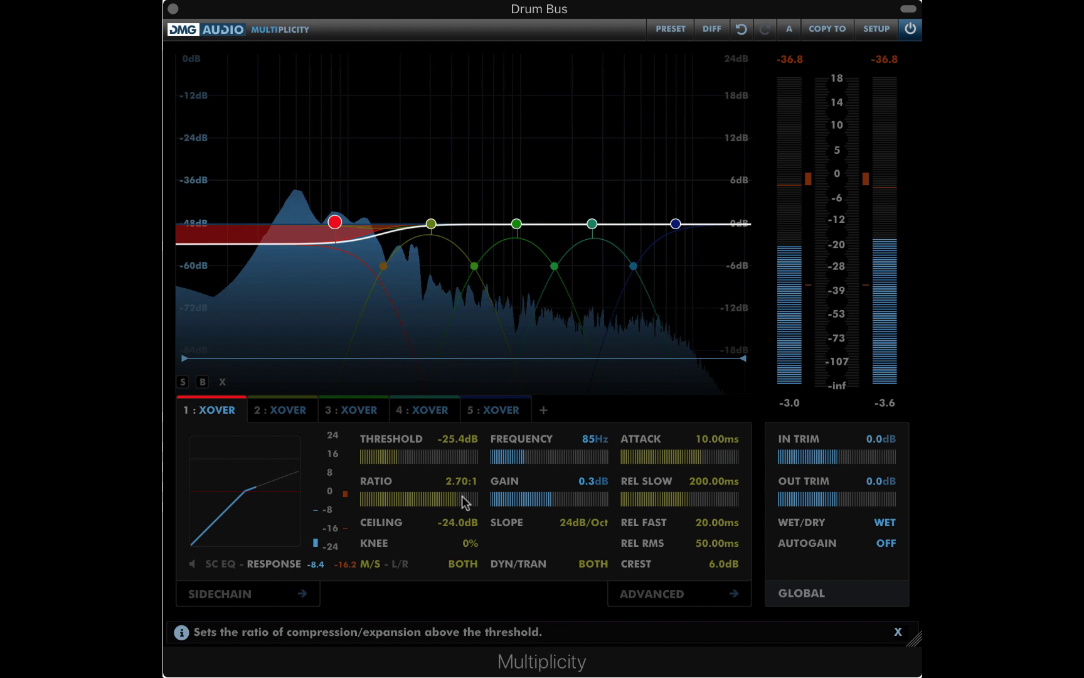
pyautogui.moveTo(462, 496)
pyautogui.mouseDown()
pyautogui.moveTo(482, 496)
pyautogui.moveTo(420, 496)
pyautogui.moveTo(476, 497)
pyautogui.moveTo(446, 497)
pyautogui.mouseUp()
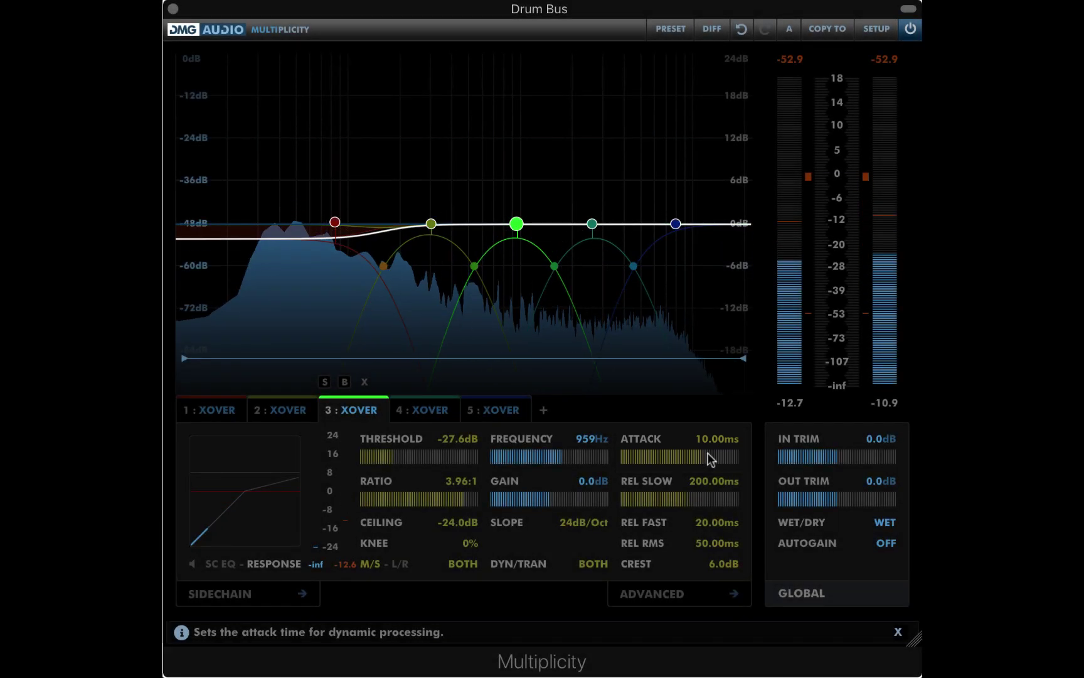
# Lengthen band 3's attack from 10ms to 71.04ms, overshooting then pulling back.
pyautogui.moveTo(707, 452); pyautogui.dragTo(736, 452)
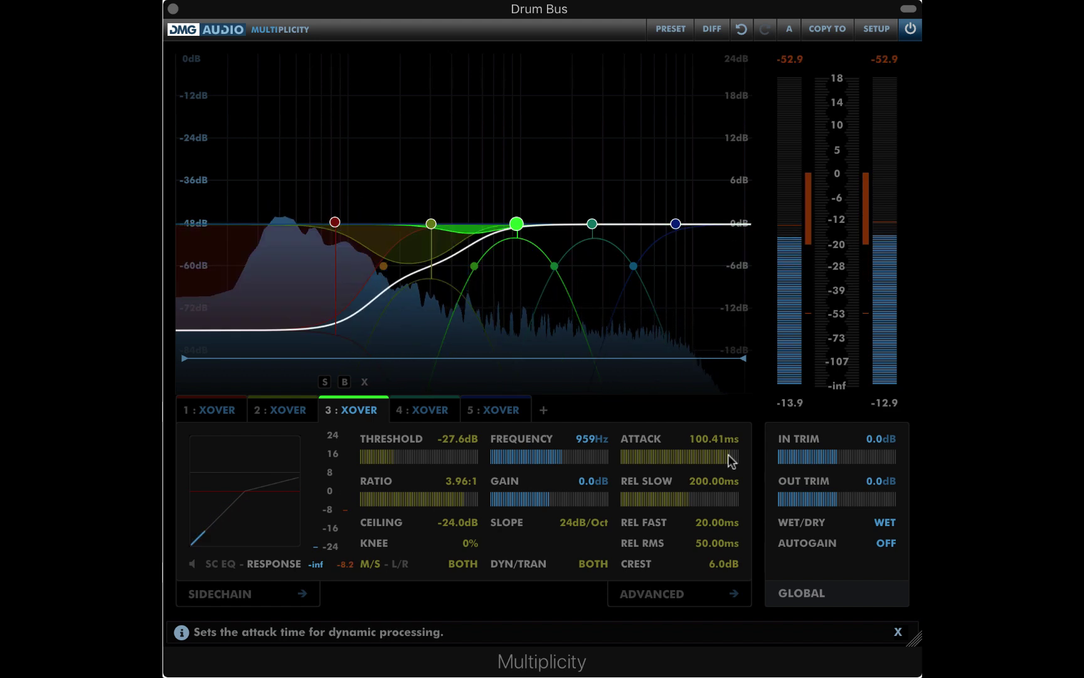
pyautogui.moveTo(728, 456); pyautogui.dragTo(730, 456)
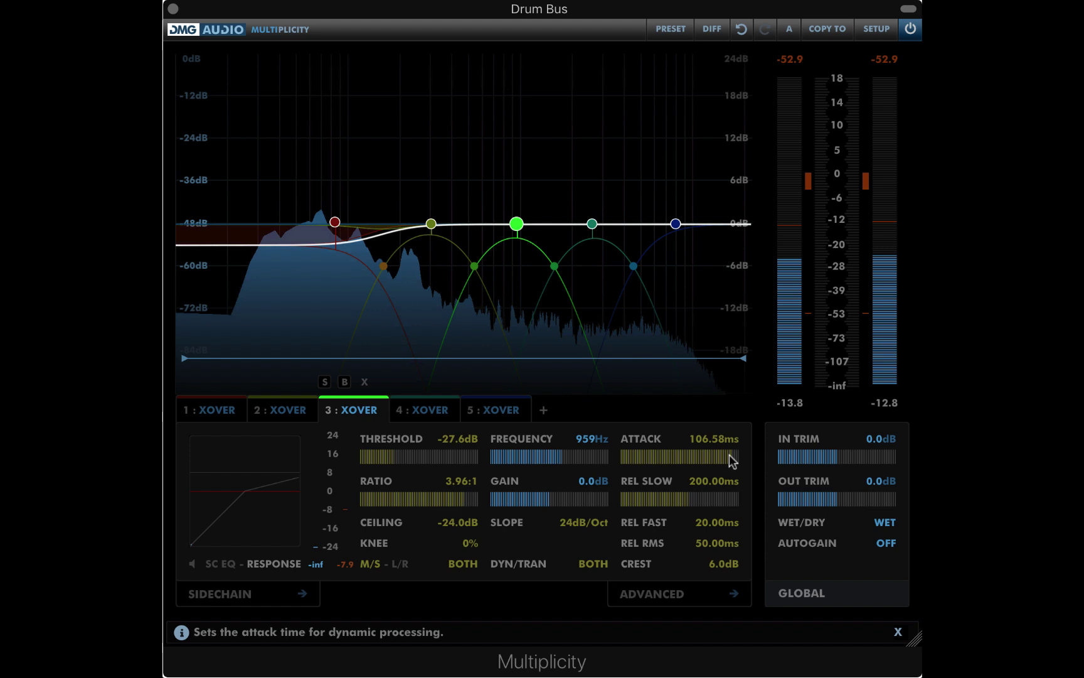
pyautogui.moveTo(726, 454)
pyautogui.mouseDown()
pyautogui.moveTo(711, 457)
pyautogui.moveTo(725, 457)
pyautogui.mouseUp()
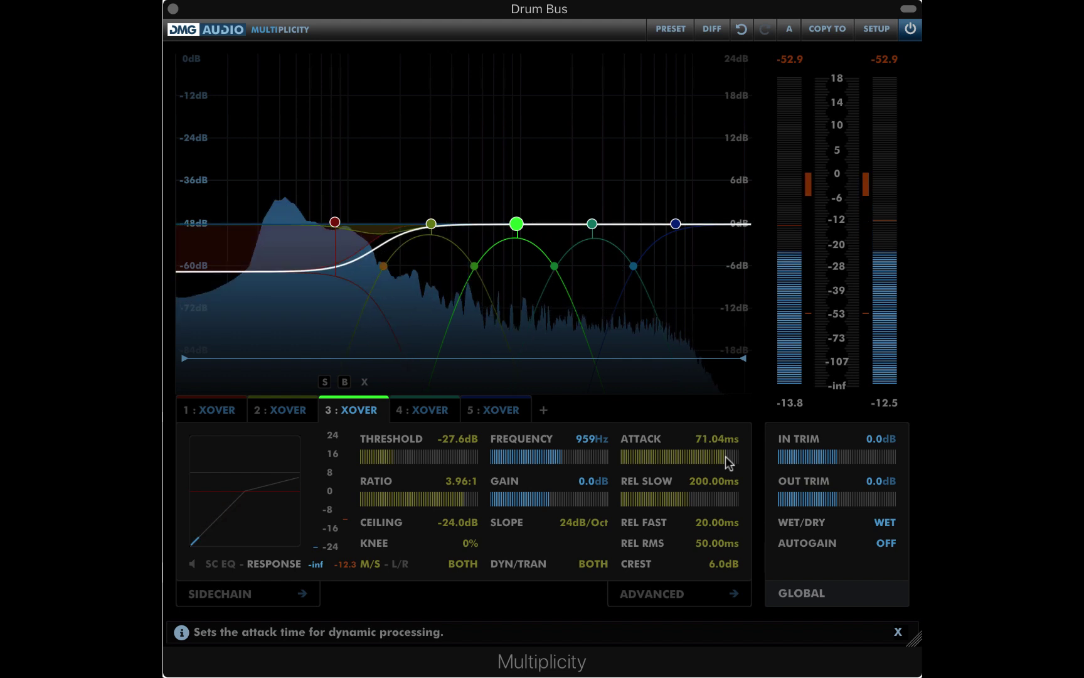
# Audition with DIFF while setting band 3's dynamic/transient blend to 94% and attack to 69.53ms.
pyautogui.click(711, 29)
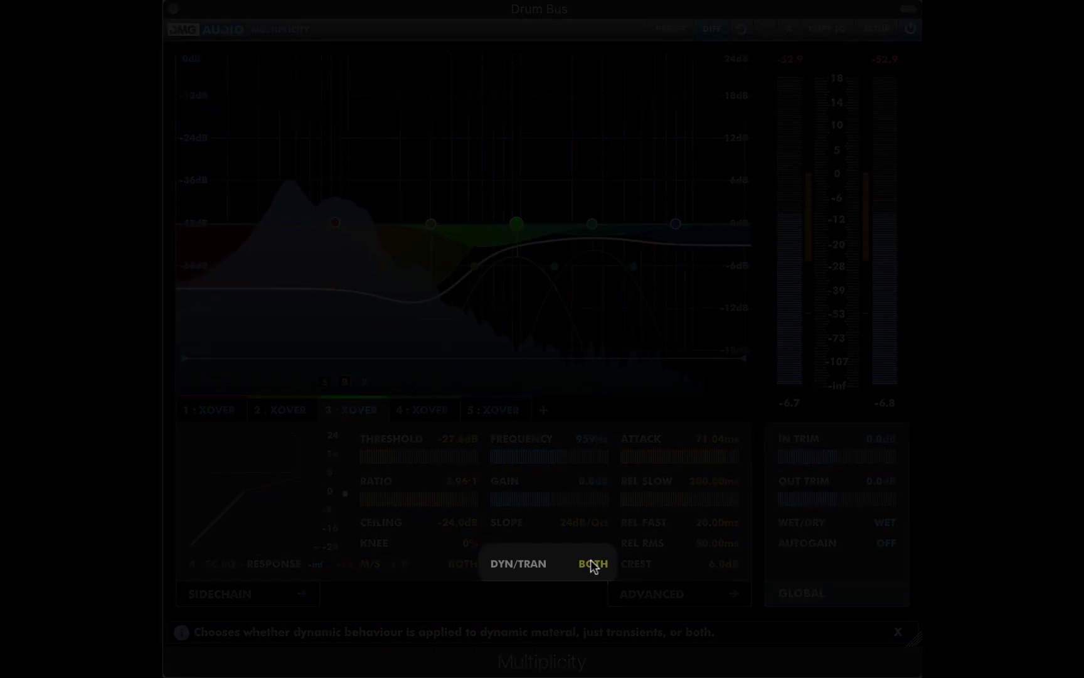
pyautogui.moveTo(590, 558); pyautogui.dragTo(593, 584)
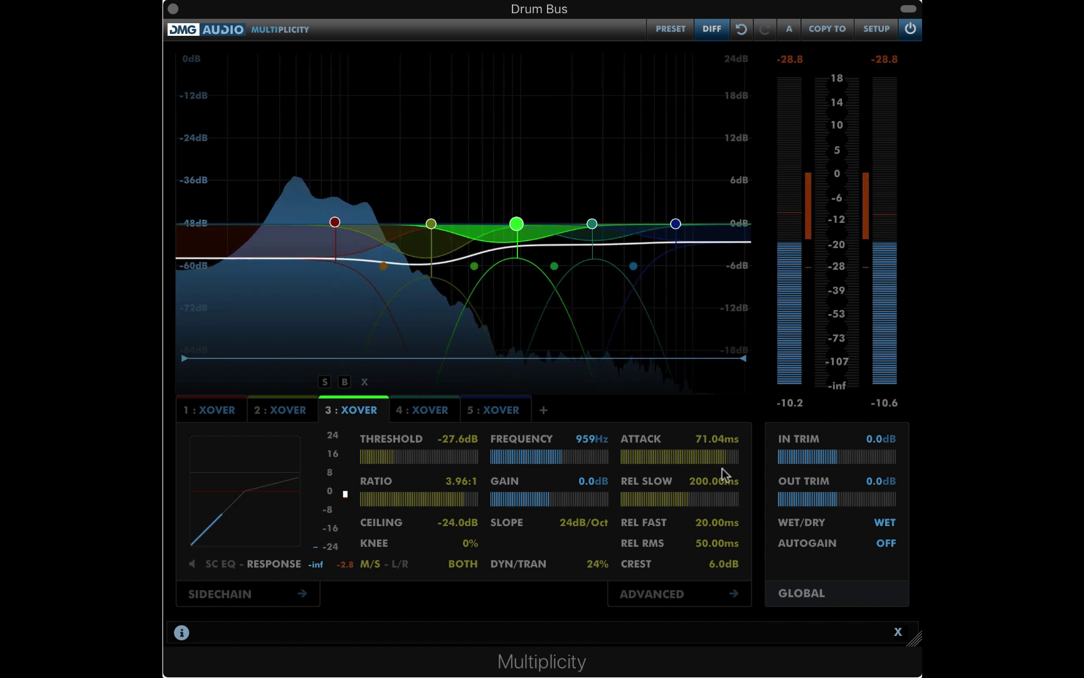
pyautogui.moveTo(721, 474); pyautogui.dragTo(712, 461)
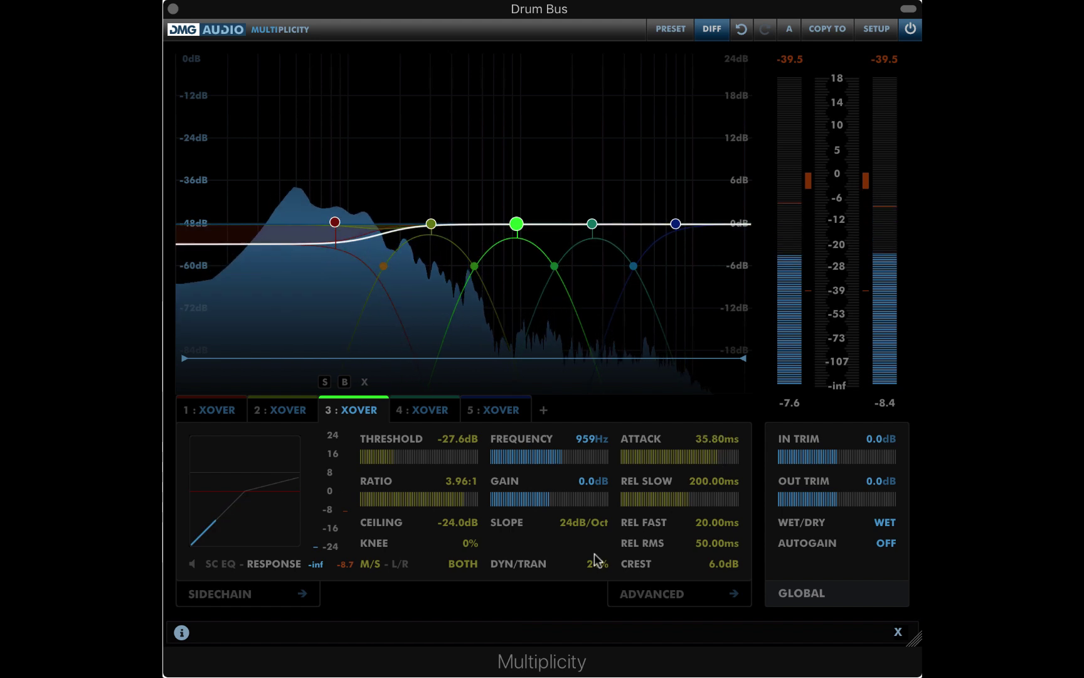
pyautogui.moveTo(596, 560); pyautogui.dragTo(594, 630)
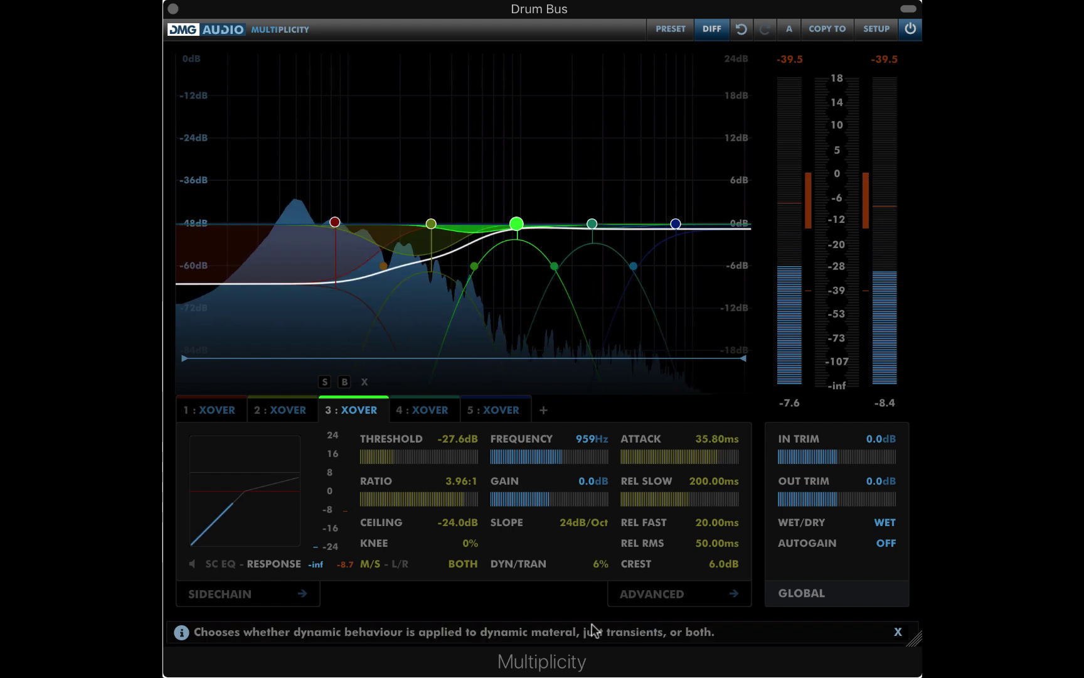
pyautogui.moveTo(595, 560); pyautogui.dragTo(613, 353)
pyautogui.moveTo(719, 450); pyautogui.dragTo(728, 451)
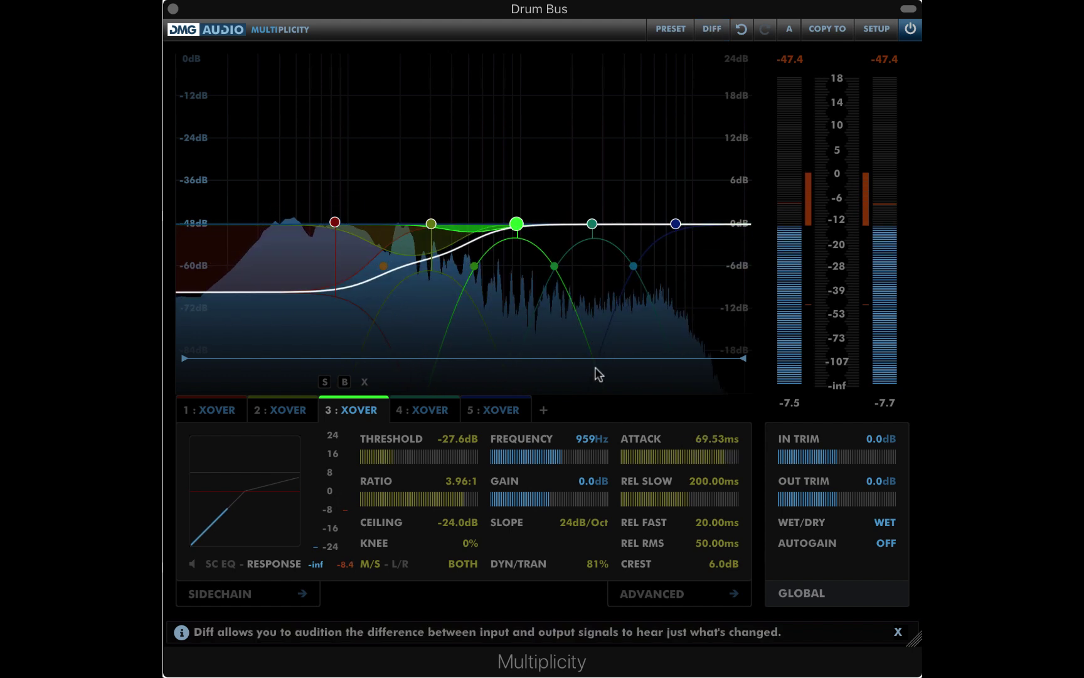
pyautogui.moveTo(596, 563); pyautogui.dragTo(598, 631)
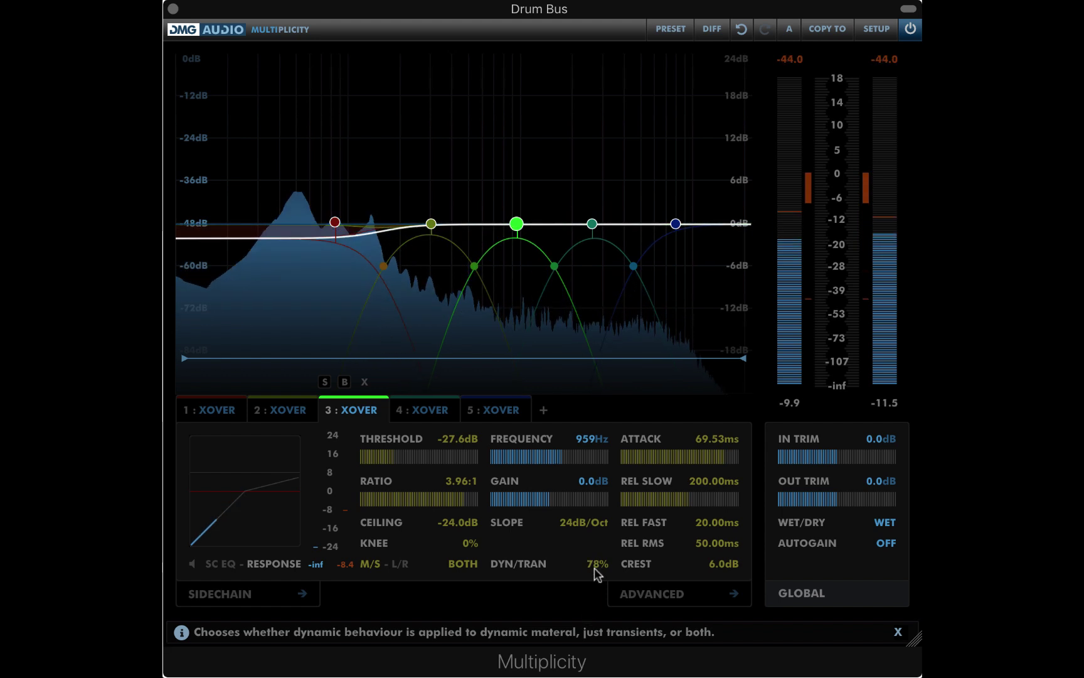
pyautogui.moveTo(596, 572); pyautogui.dragTo(602, 530)
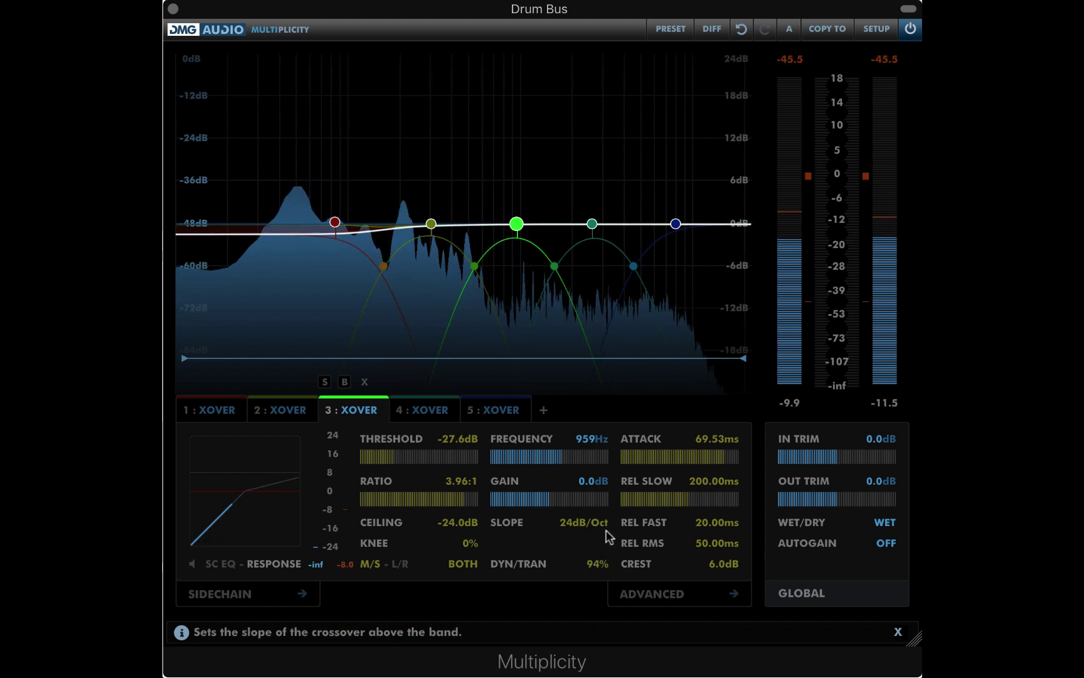
# Show band 3's sidechain settings and rework its lookahead and attack times back and forth.
pyautogui.click(302, 594)
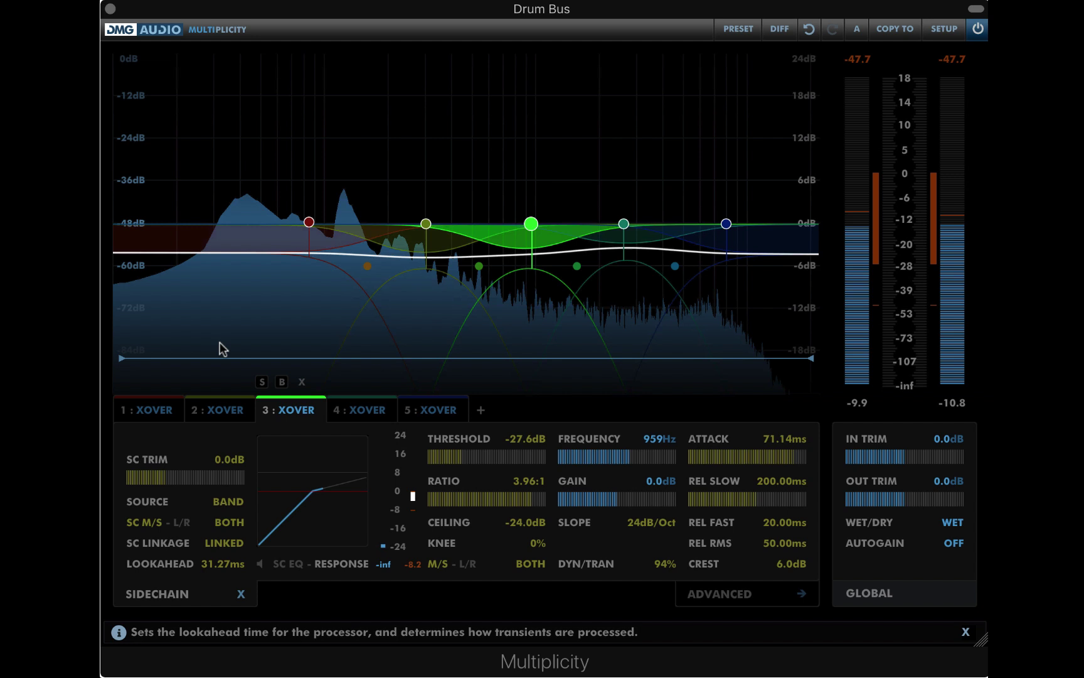
pyautogui.scroll(1, 229, 562)
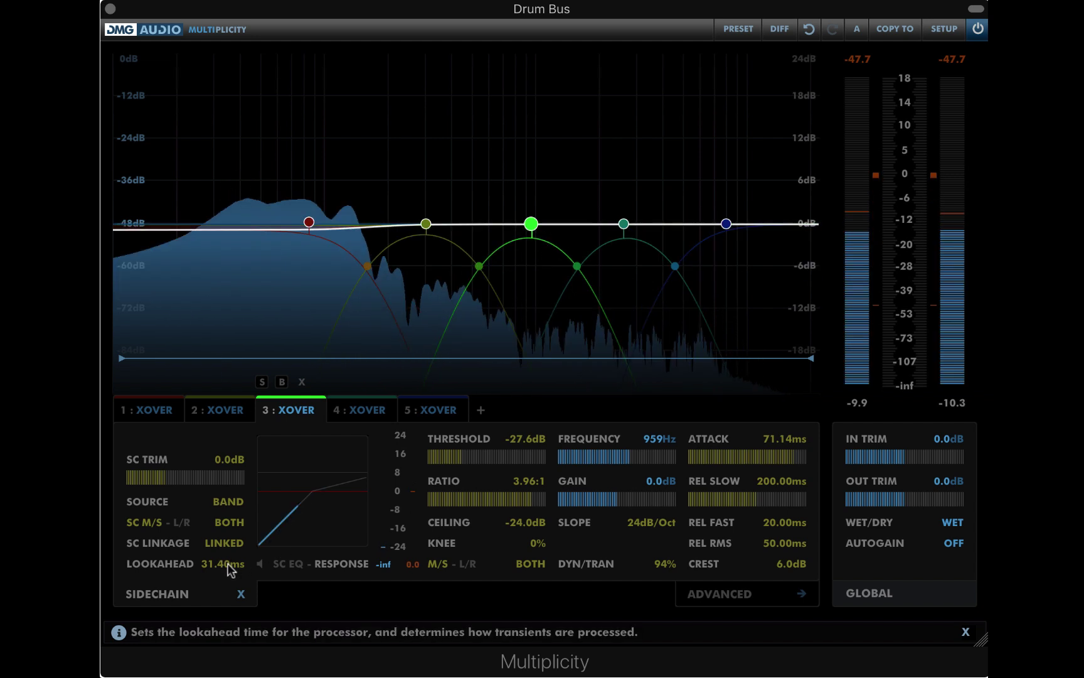
pyautogui.moveTo(222, 564); pyautogui.dragTo(225, 630)
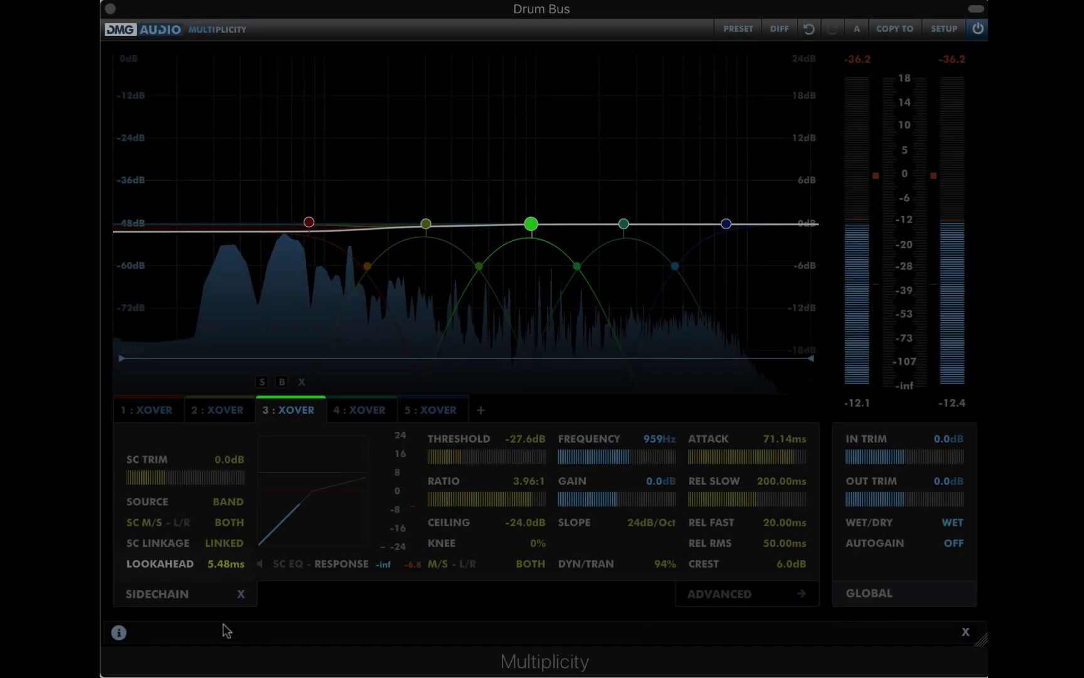
pyautogui.moveTo(767, 461); pyautogui.dragTo(796, 463)
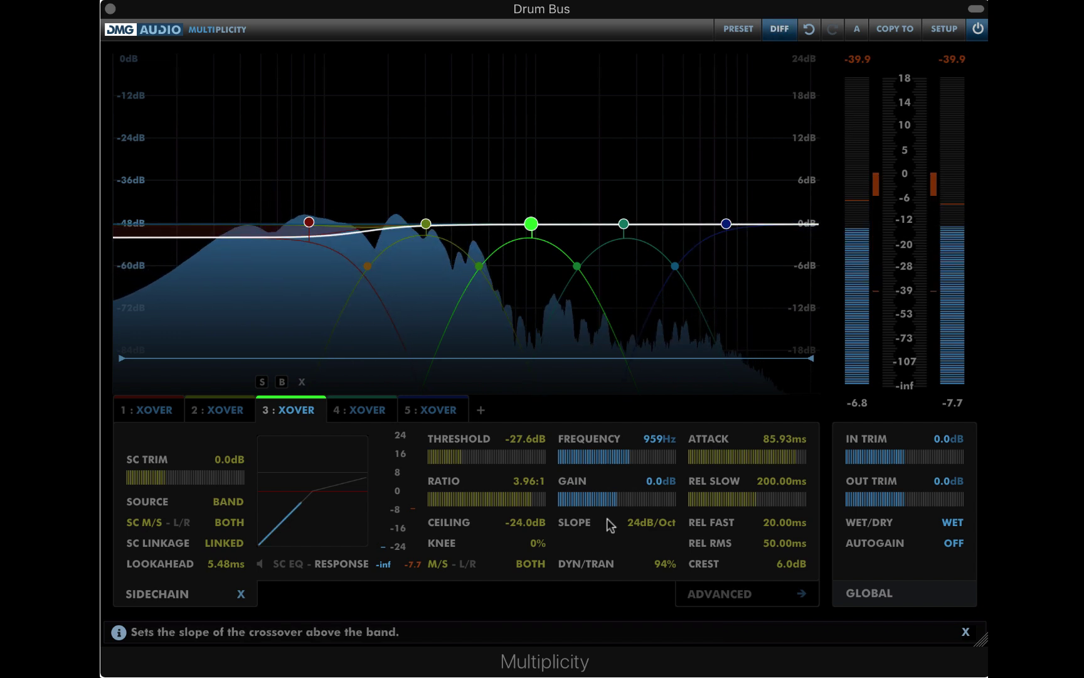
pyautogui.moveTo(224, 562); pyautogui.dragTo(216, 592)
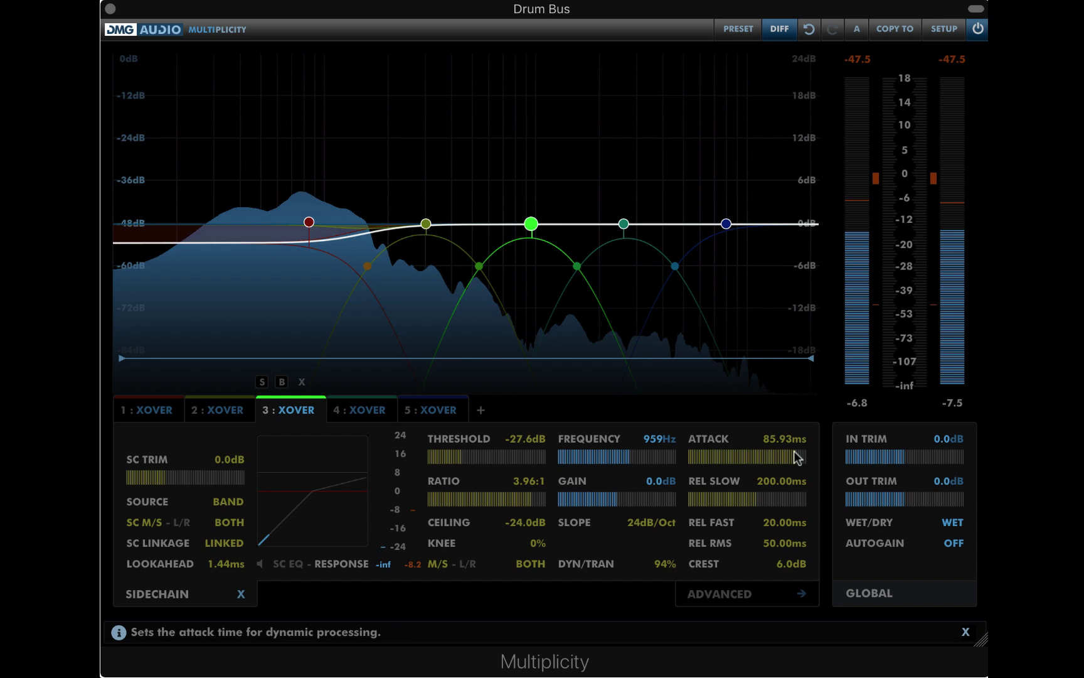
pyautogui.moveTo(793, 457)
pyautogui.mouseDown()
pyautogui.moveTo(760, 457)
pyautogui.moveTo(780, 455)
pyautogui.mouseUp()
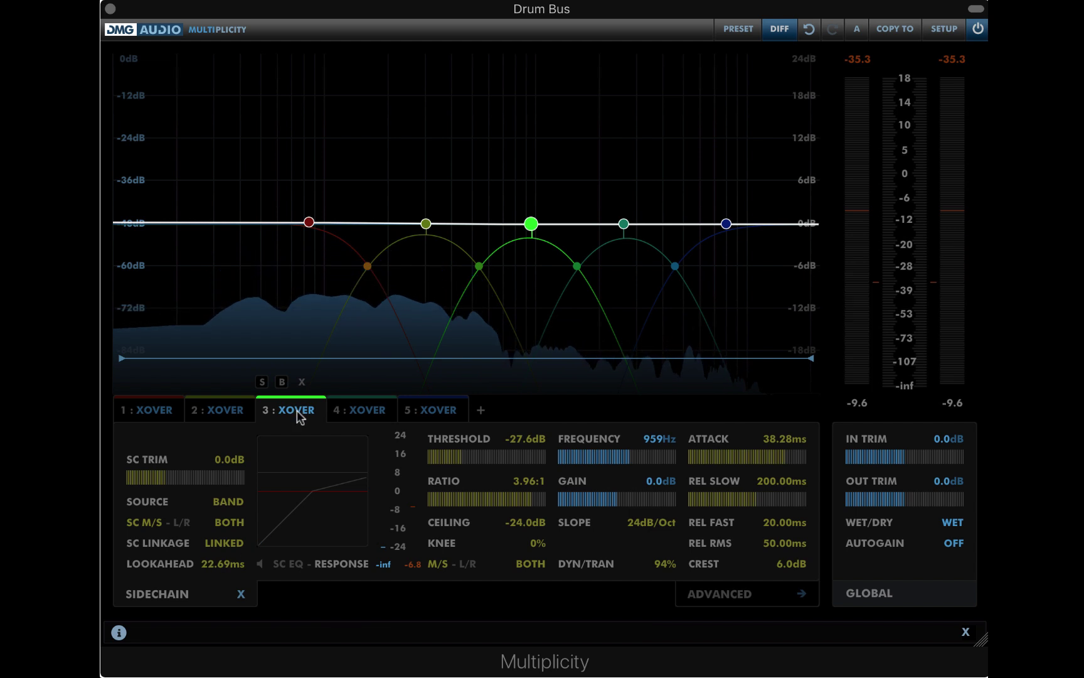
pyautogui.moveTo(782, 455)
pyautogui.mouseDown()
pyautogui.moveTo(768, 457)
pyautogui.moveTo(795, 452)
pyautogui.moveTo(784, 453)
pyautogui.mouseUp()
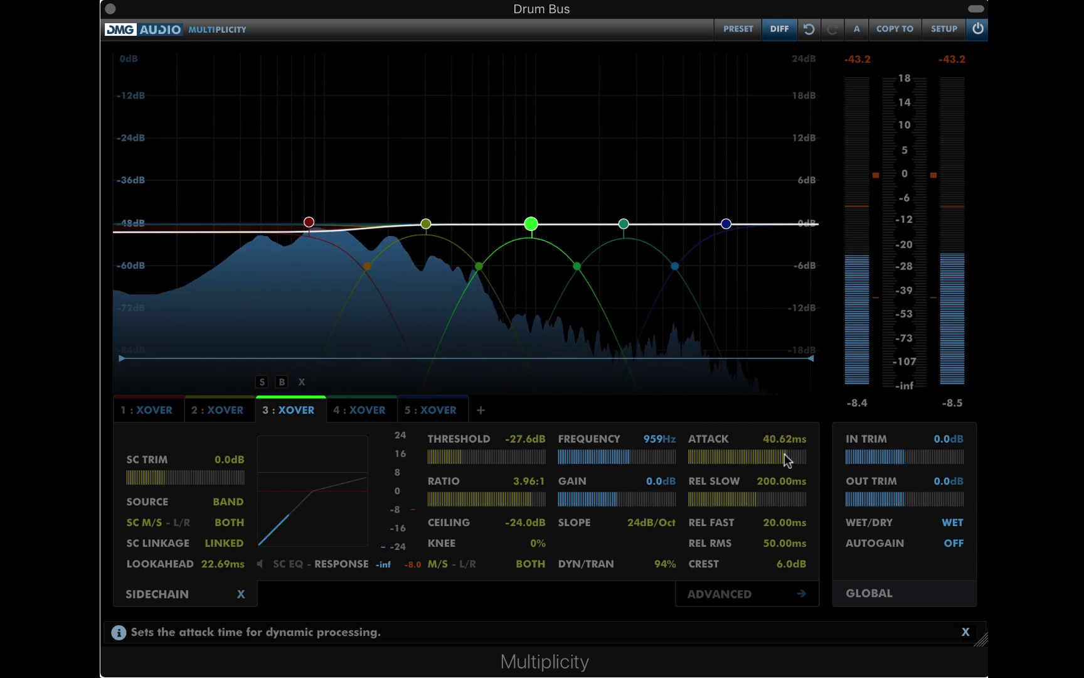
# Unlink band 3 and make it an expander with -33.2 dB threshold and 1:1.32 ratio.
pyautogui.rightClick(303, 410)
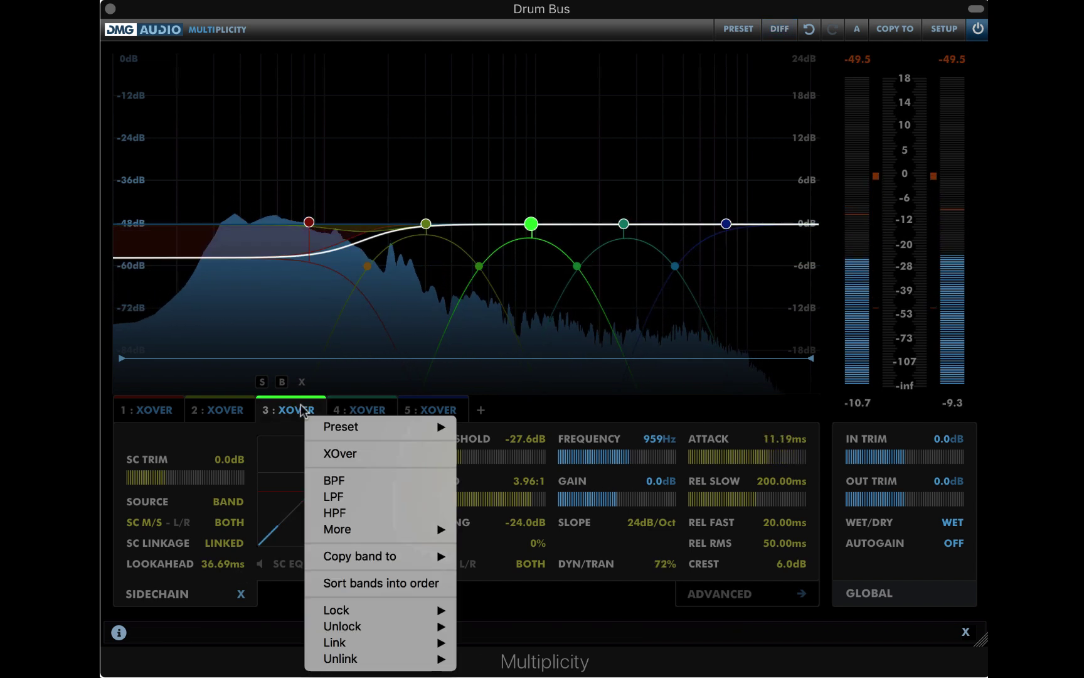
pyautogui.moveTo(375, 666)
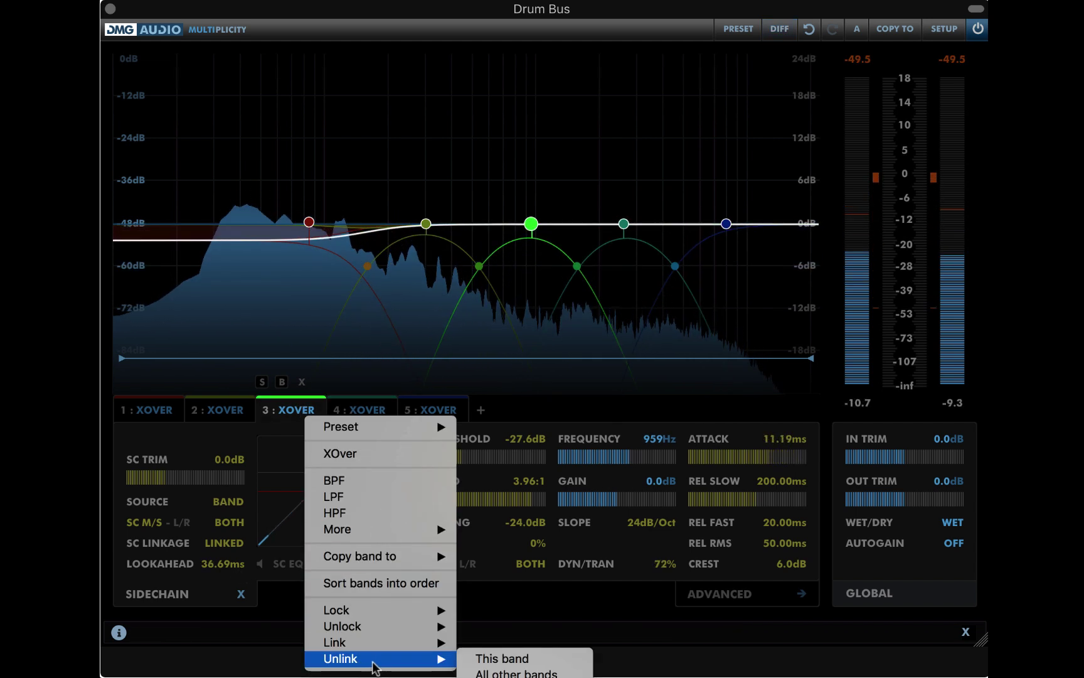
pyautogui.click(467, 660)
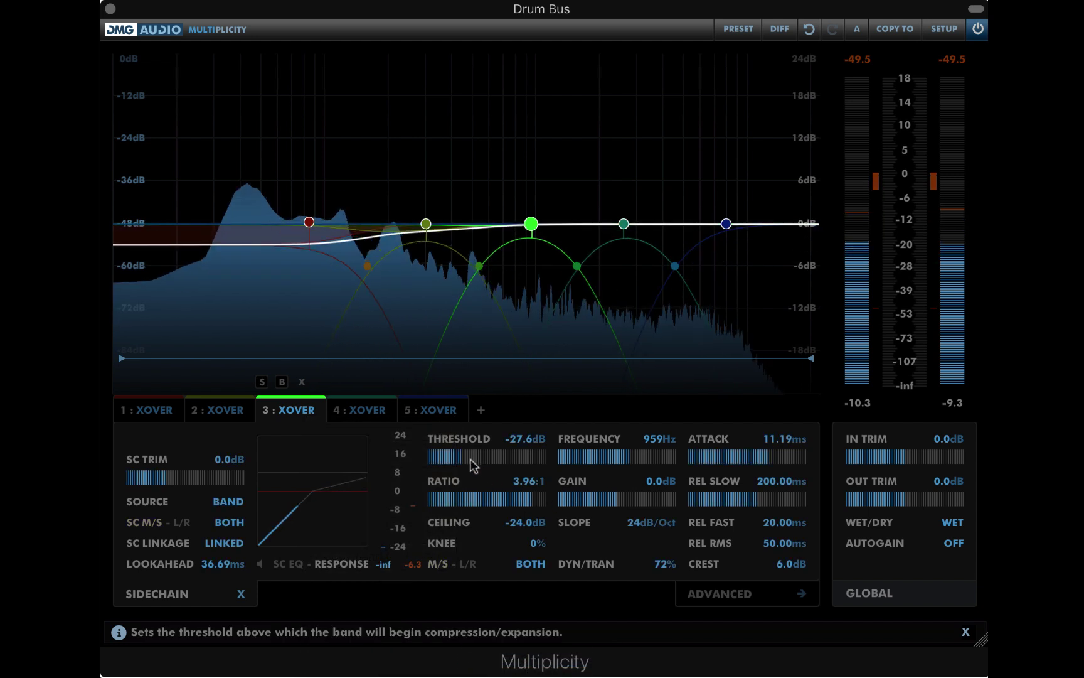
pyautogui.moveTo(469, 457); pyautogui.dragTo(460, 457)
pyautogui.moveTo(526, 498); pyautogui.dragTo(460, 499)
# Add a sixth band-pass band at the low end, placed around 56 Hz.
pyautogui.scroll(2, 664, 552)
pyautogui.scroll(7, 666, 553)
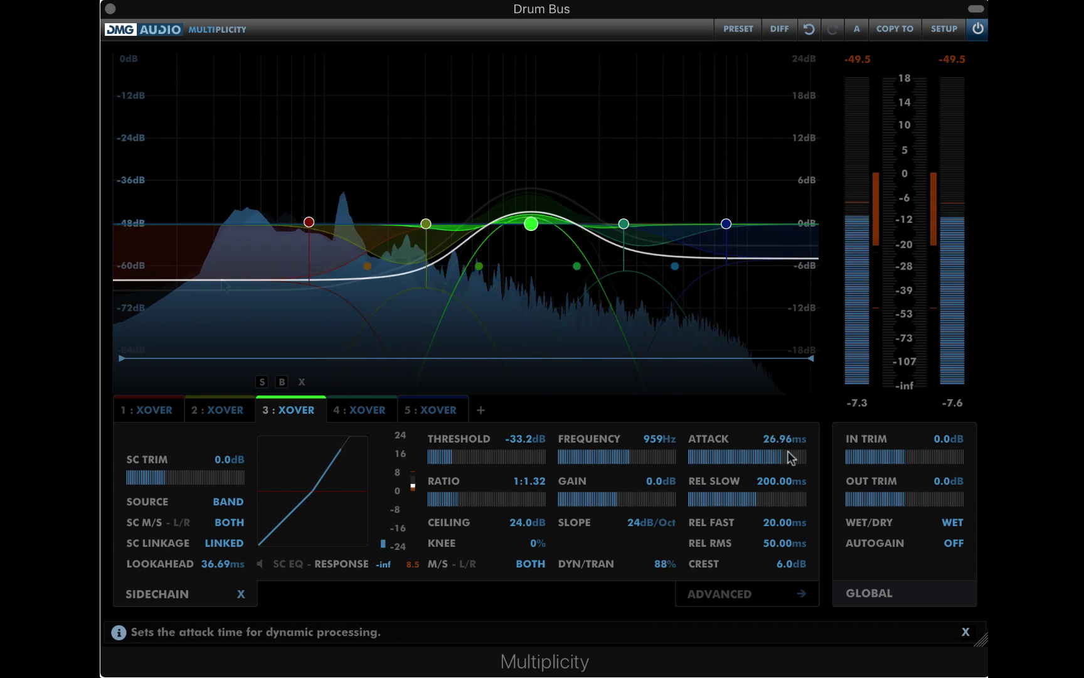
pyautogui.doubleClick(213, 273)
pyautogui.moveTo(213, 274); pyautogui.dragTo(271, 246)
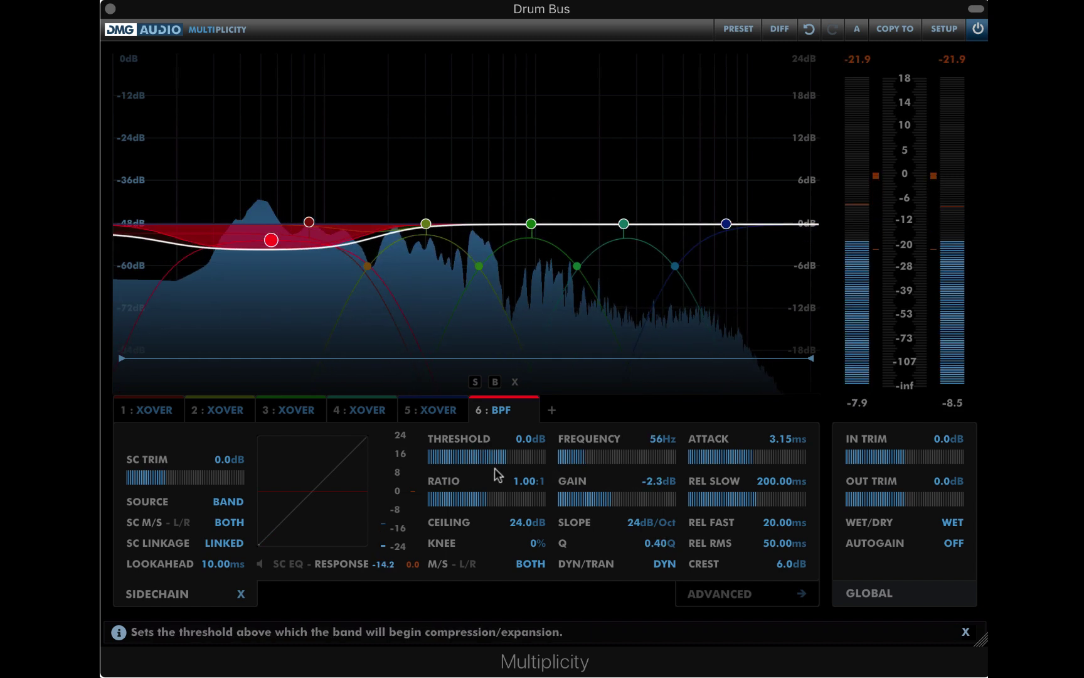
# Give band 6 a -11.9 dB threshold, 1.20:1 ratio and -0.9 dB gain.
pyautogui.moveTo(515, 457); pyautogui.dragTo(524, 496)
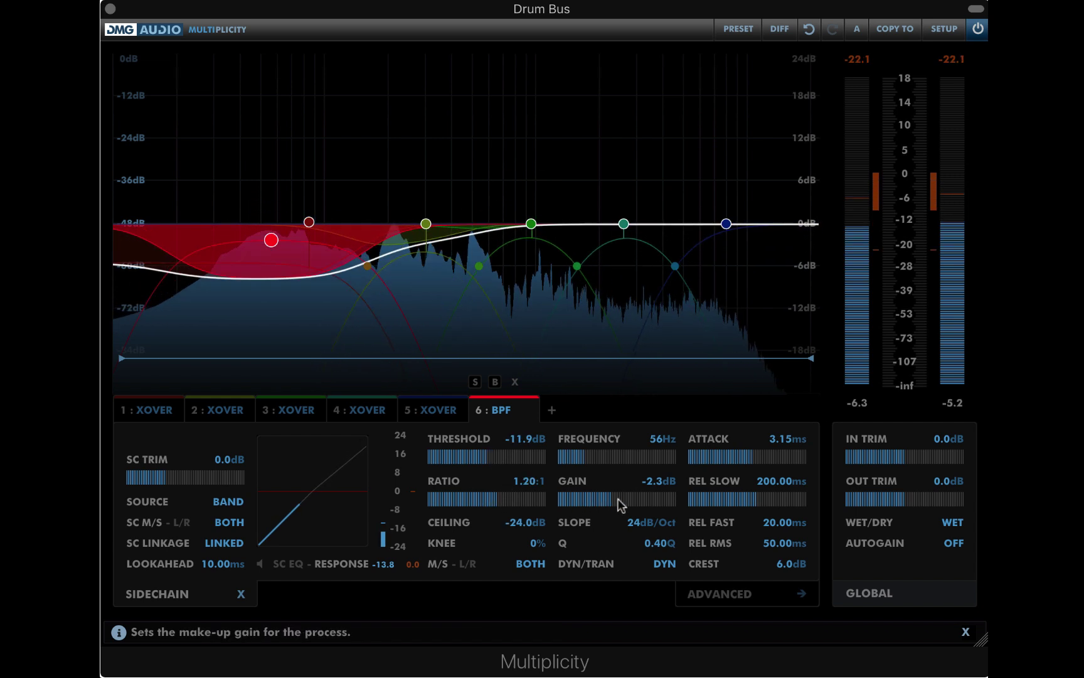
pyautogui.moveTo(617, 498); pyautogui.dragTo(621, 498)
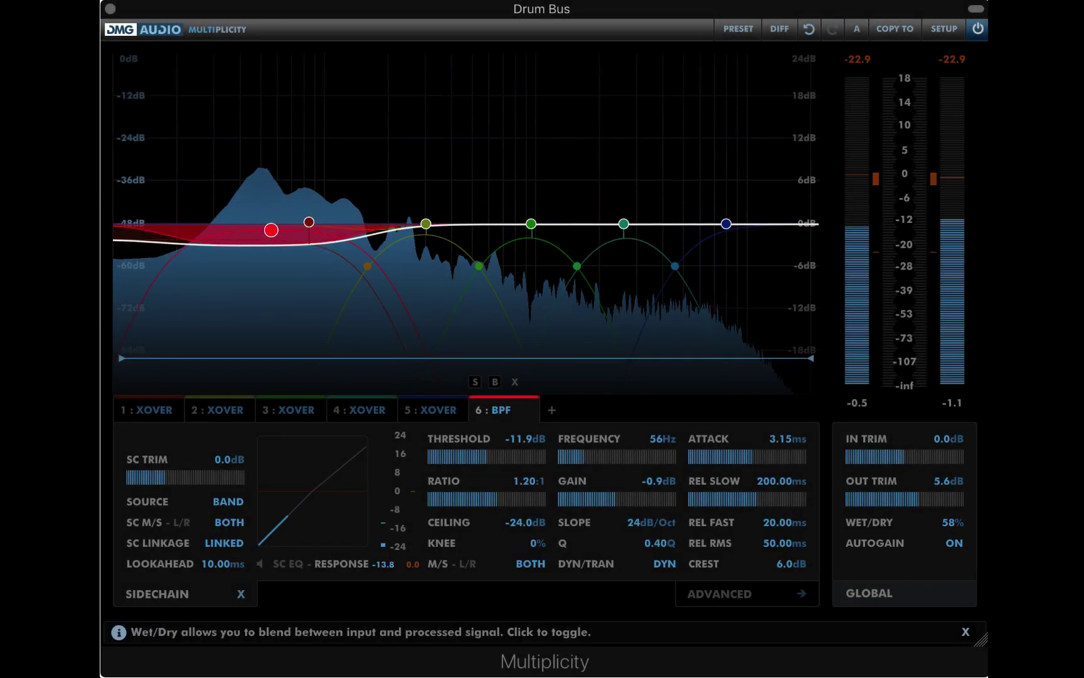
# Compare the processed drums against bypass twice, leaving the plugin active.
pyautogui.moveTo(531, 225)
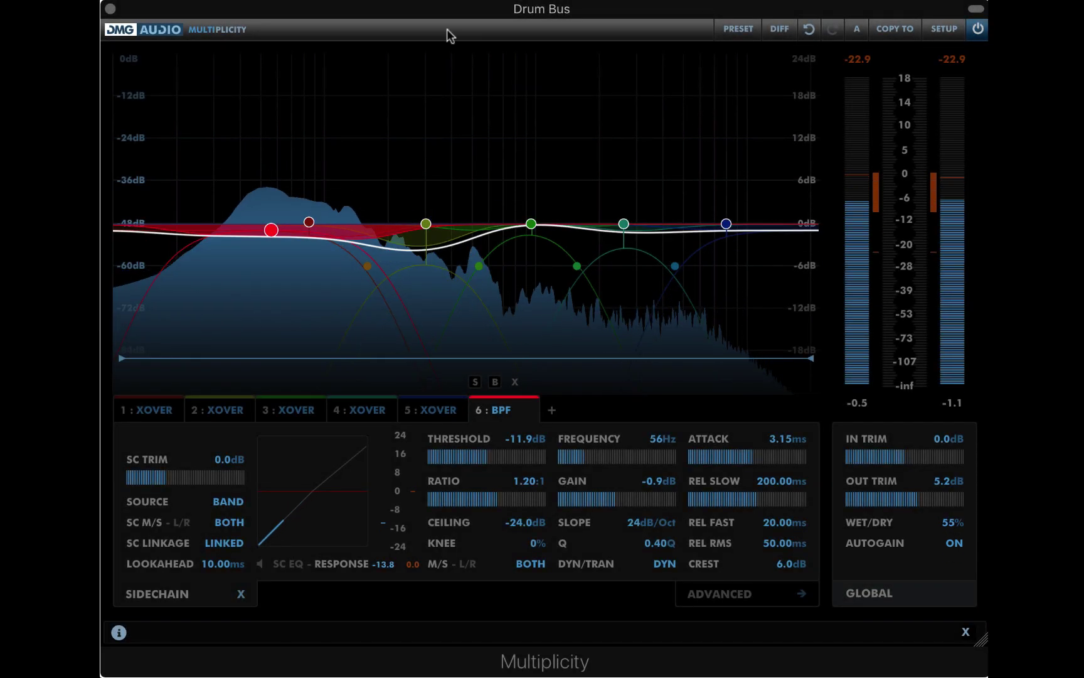
pyautogui.click(976, 30)
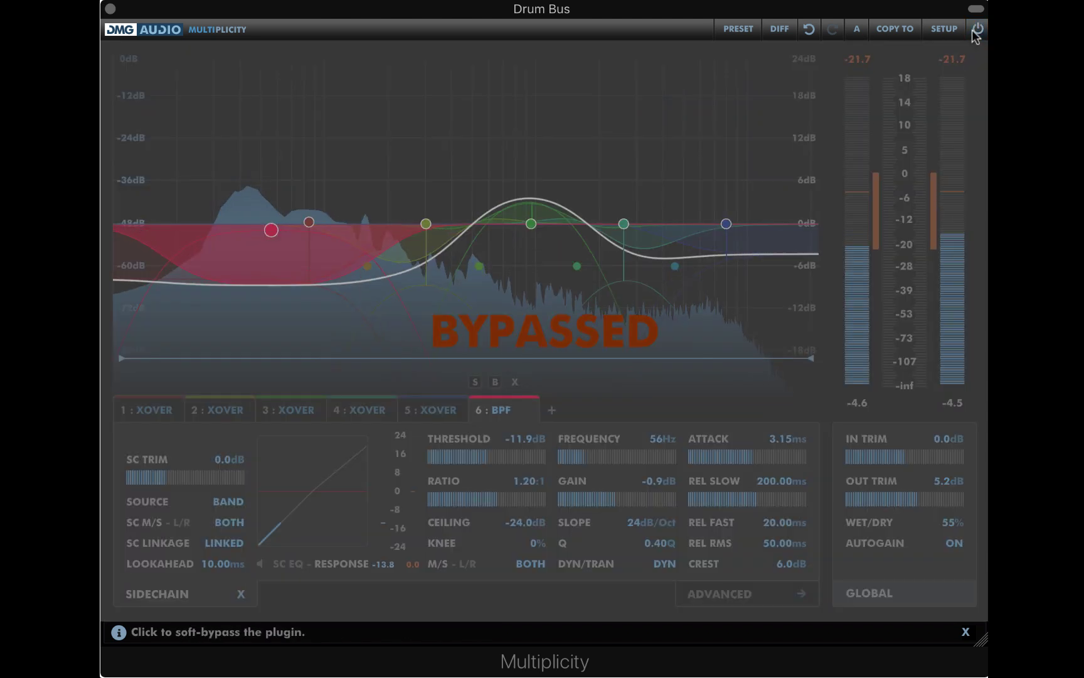
pyautogui.click(978, 30)
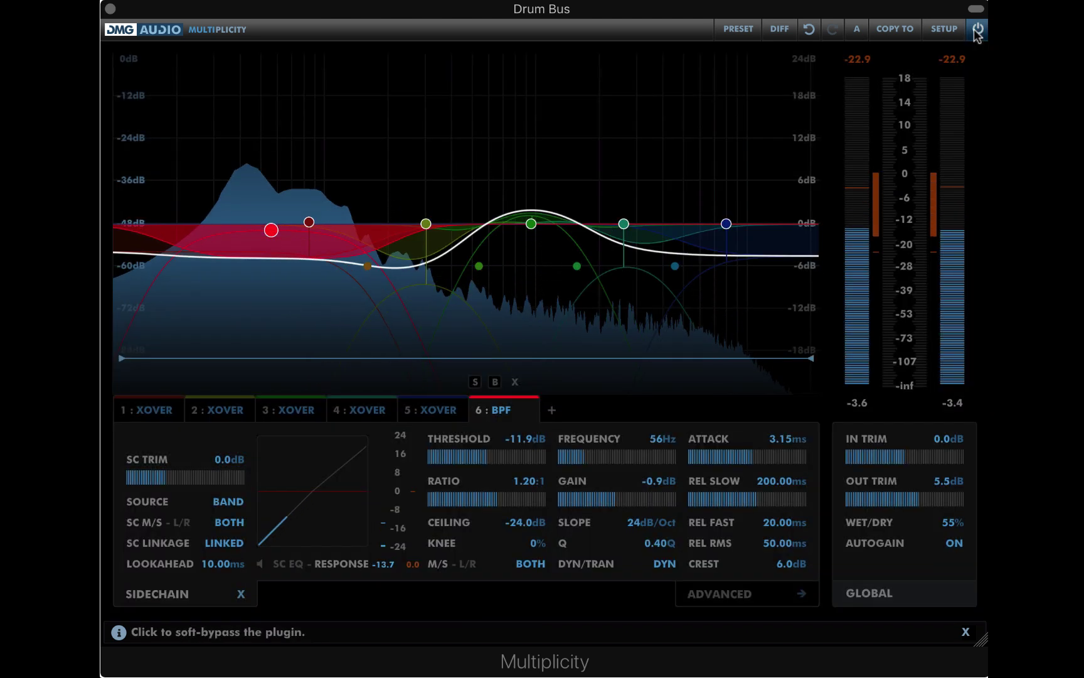
pyautogui.click(977, 29)
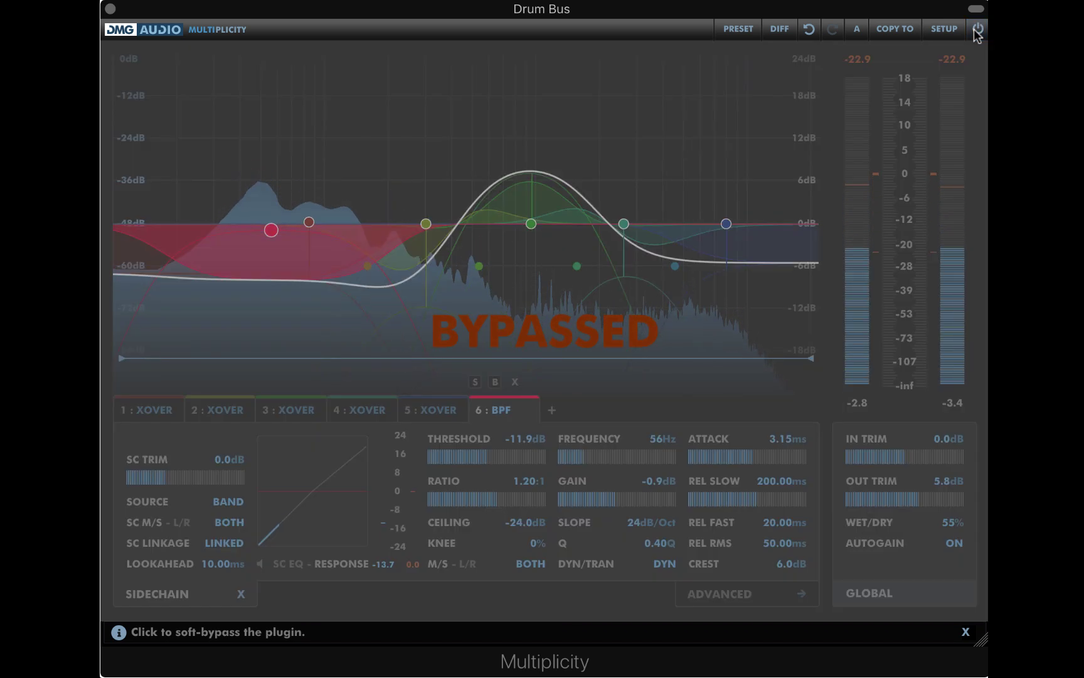
pyautogui.click(977, 29)
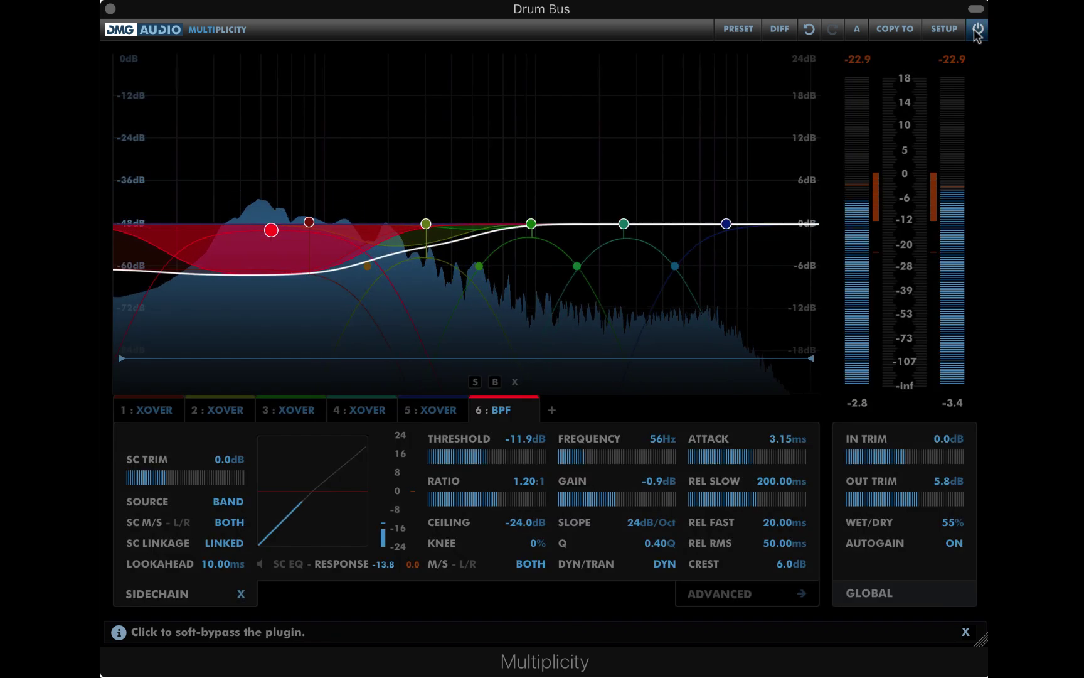